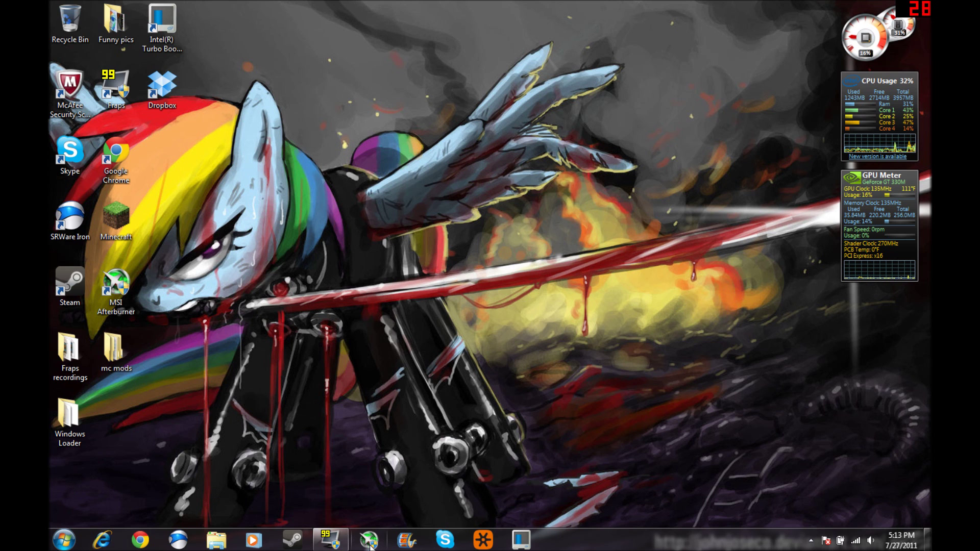
Step: Launch Google Chrome from the taskbar to load the Google homepage
click(140, 540)
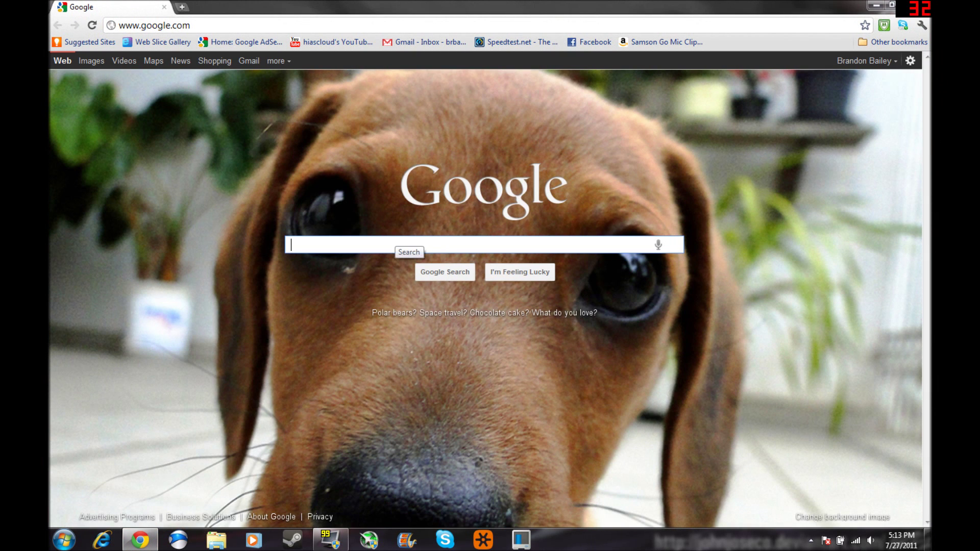
Step: Search Google for 'msi' and open and browse the MSI Afterburner download page on event.msi.com
text(msi)
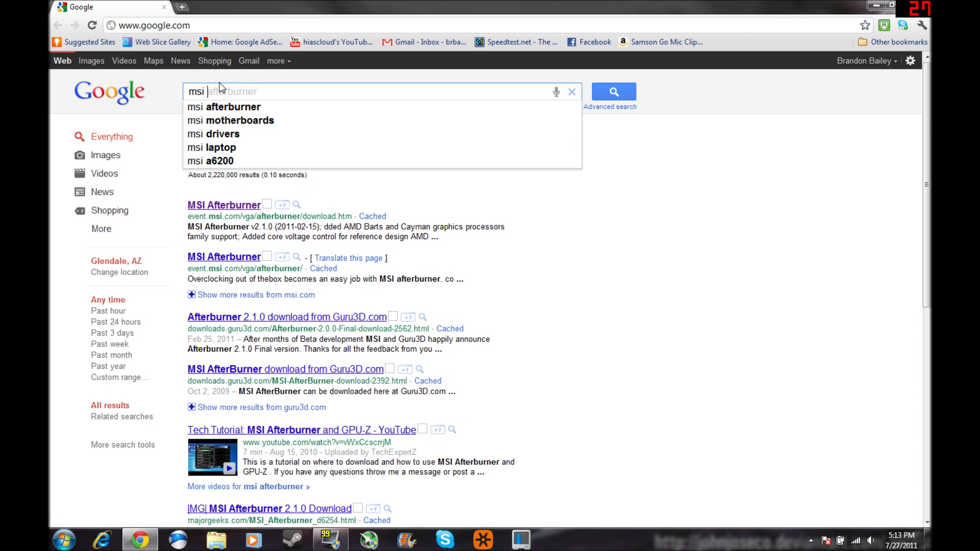
click(222, 206)
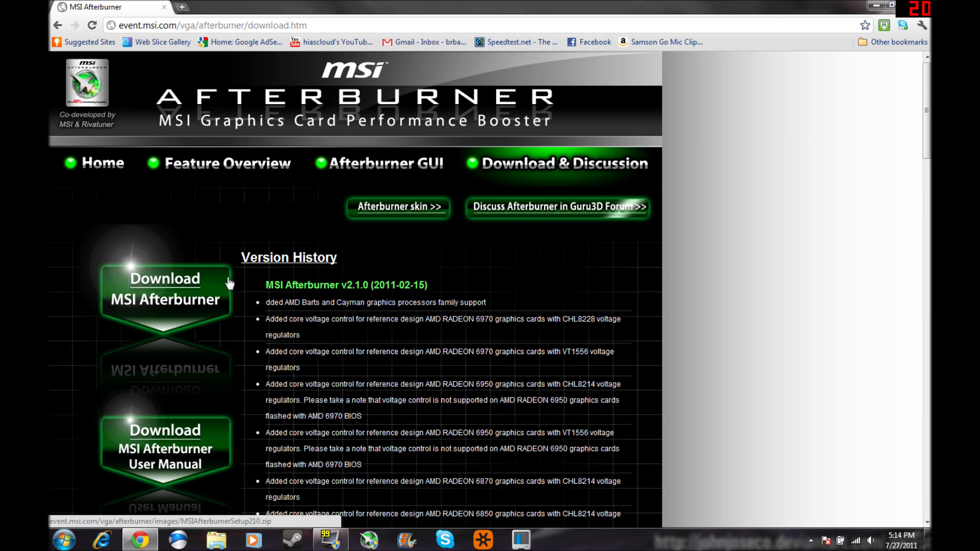
scroll(207, 318, down, 3)
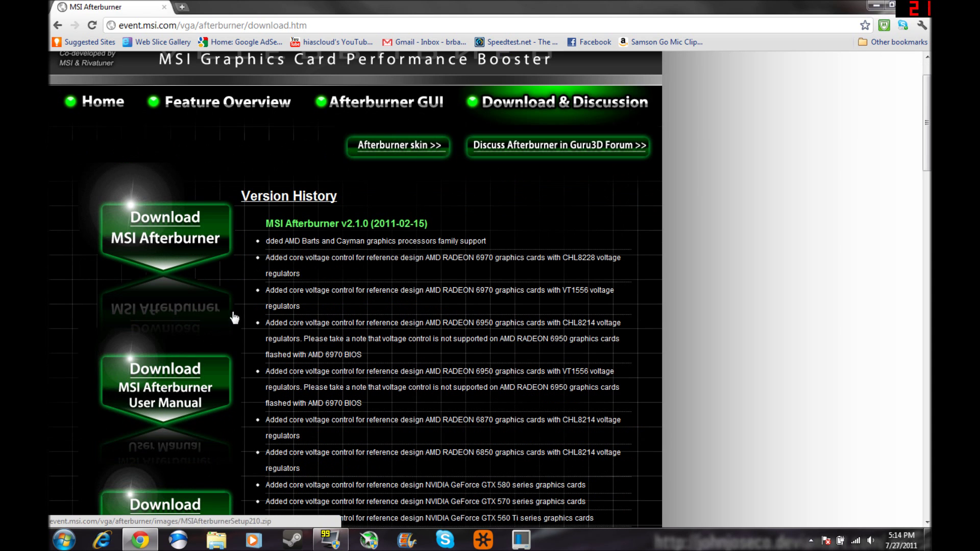
scroll(243, 342, down, 3)
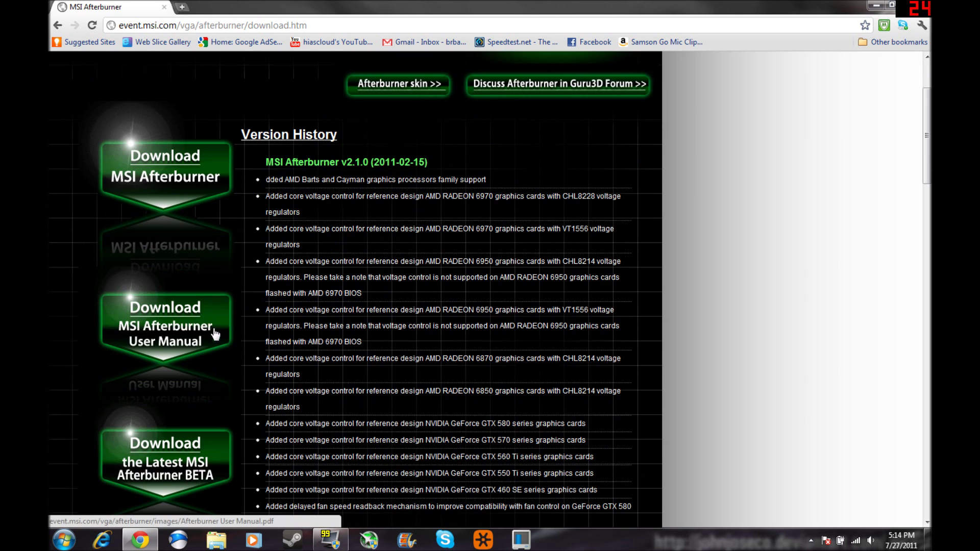
scroll(210, 337, down, 6)
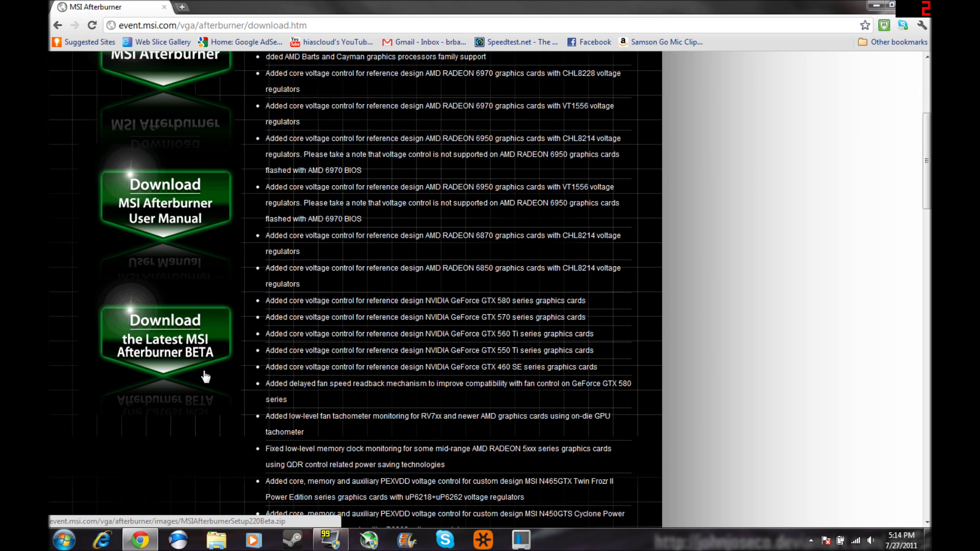
scroll(190, 383, up, 6)
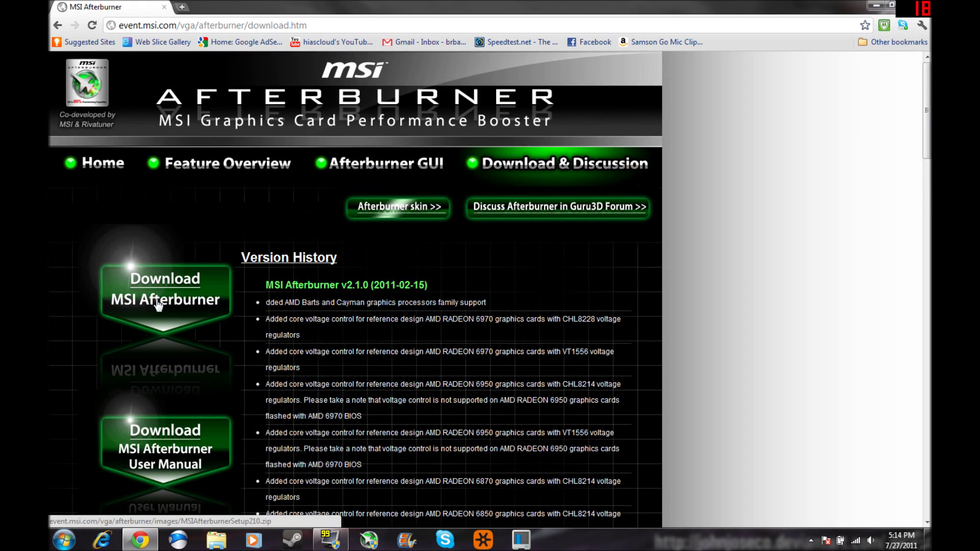
scroll(148, 409, down, 6)
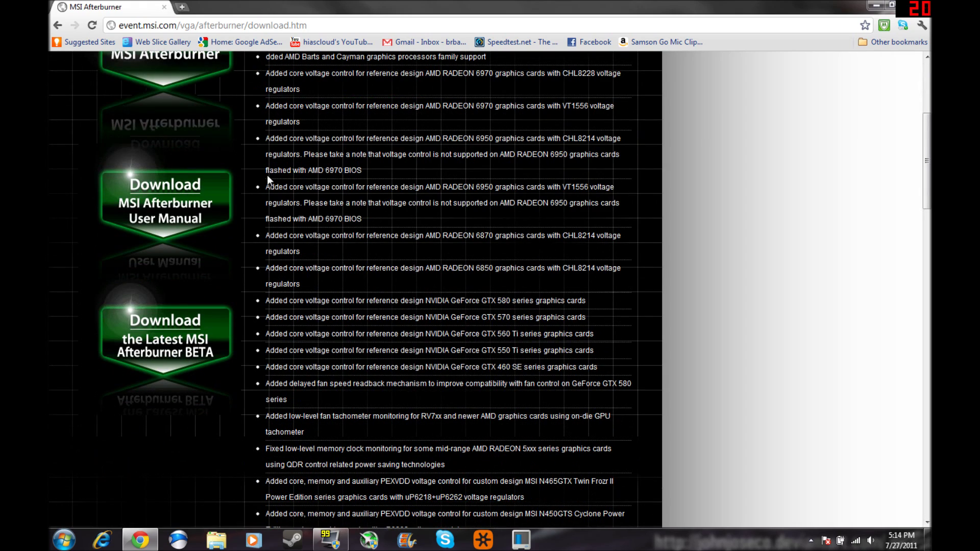
scroll(269, 180, up, 6)
Step: Close Chrome, start MSI Afterburner, and raise the core clock to its 650 MHz maximum
key(super+Down)
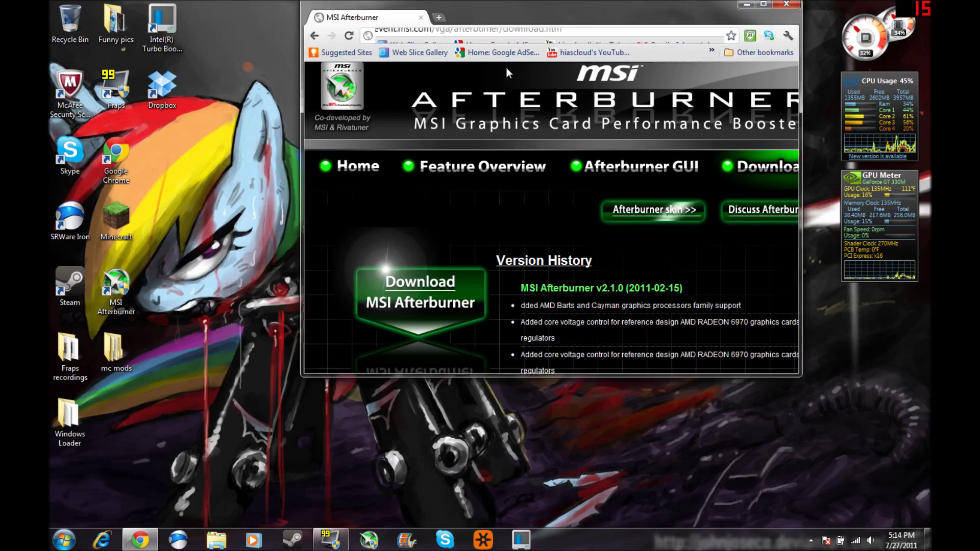
click(741, 67)
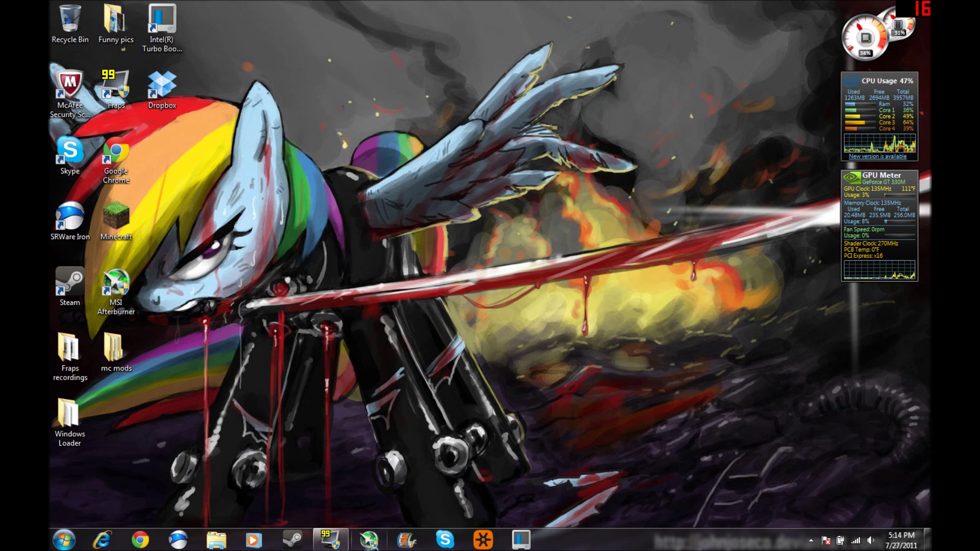
click(369, 540)
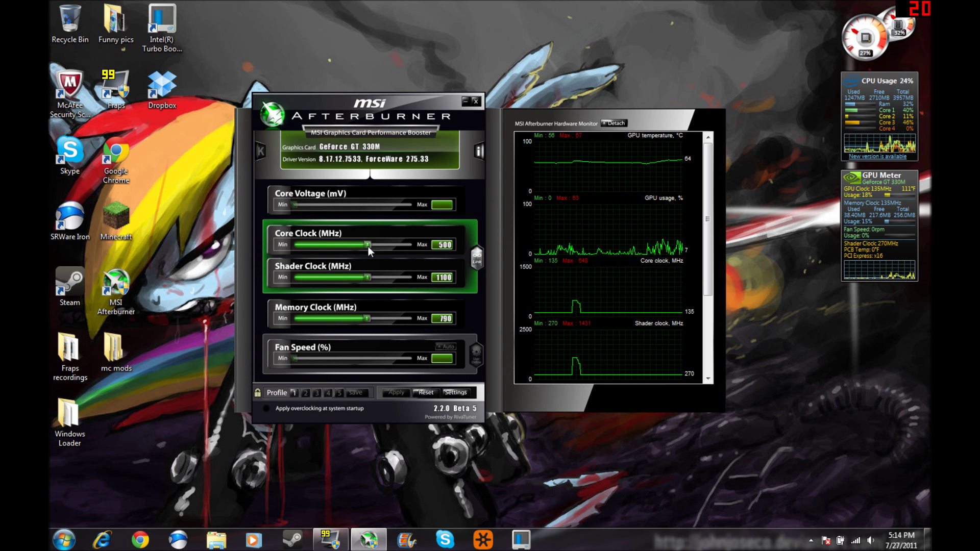
drag(368, 247, 446, 250)
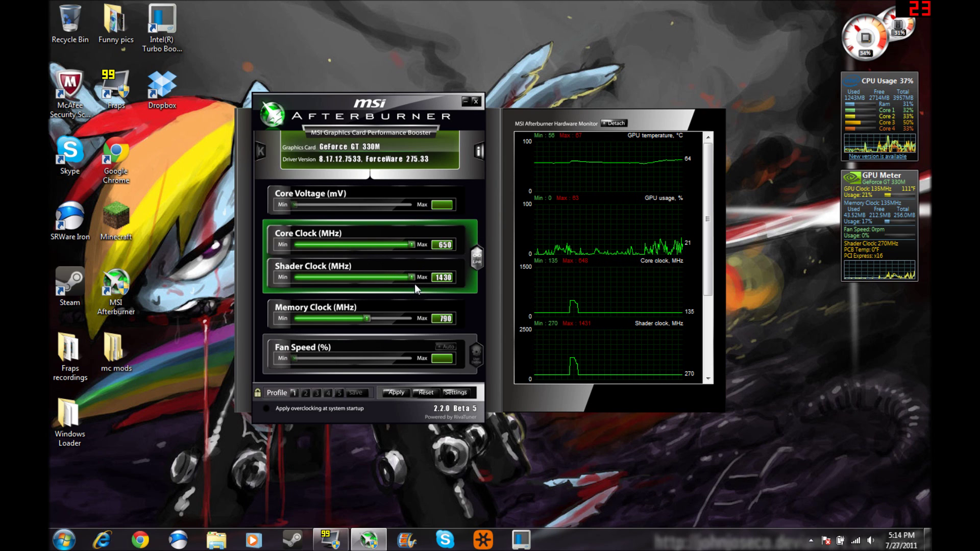
Step: Load profile 1, unlock profiles, set the core clock to 650 MHz and the memory clock above 790 MHz
mouse_move(391, 274)
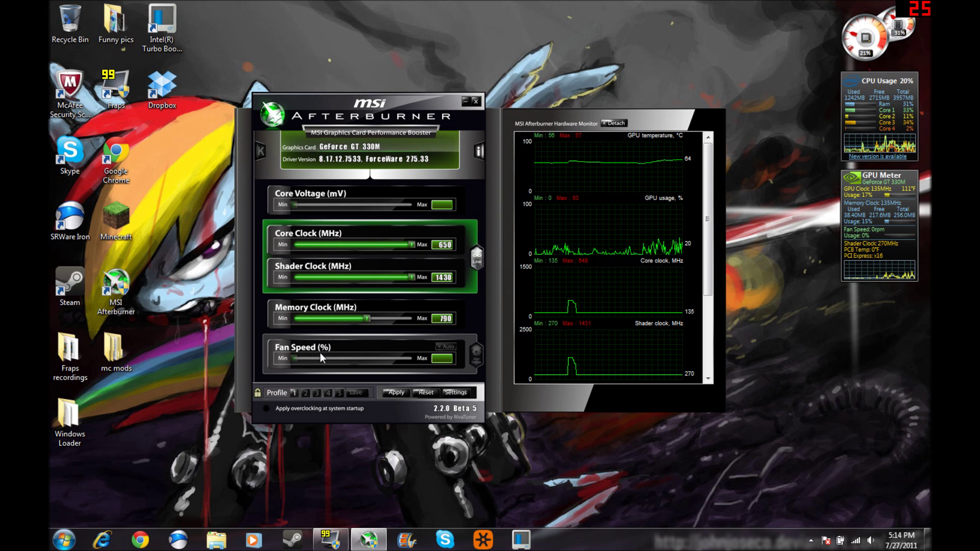
click(295, 394)
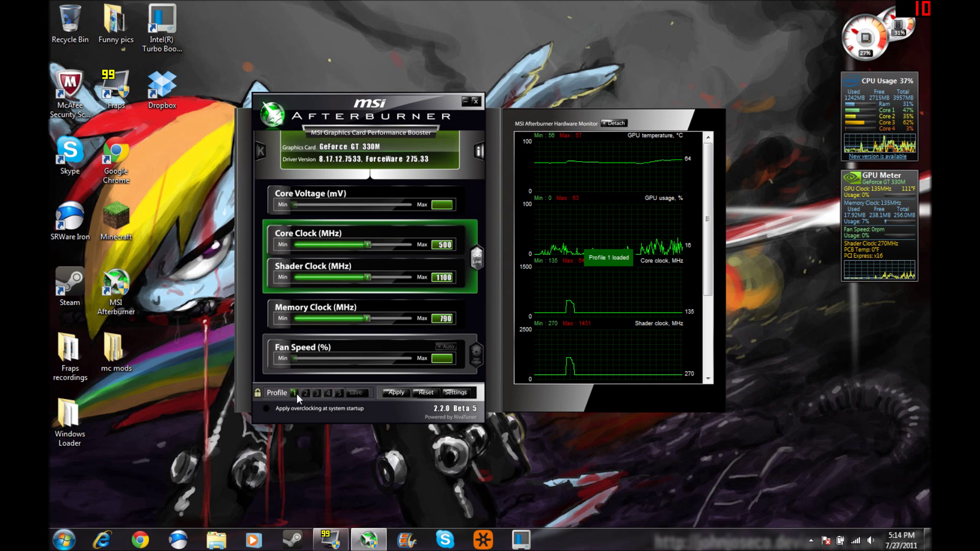
click(253, 394)
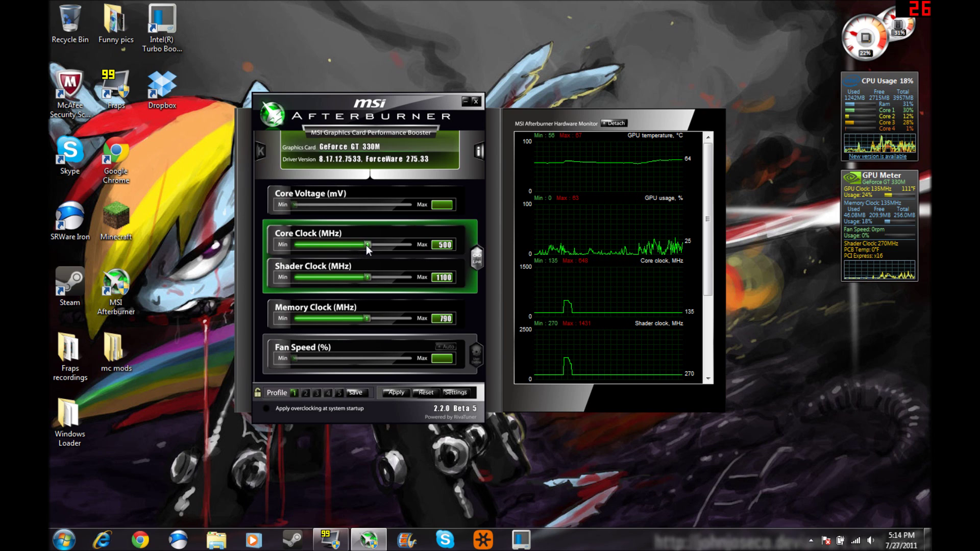
drag(365, 245, 467, 244)
drag(367, 319, 387, 314)
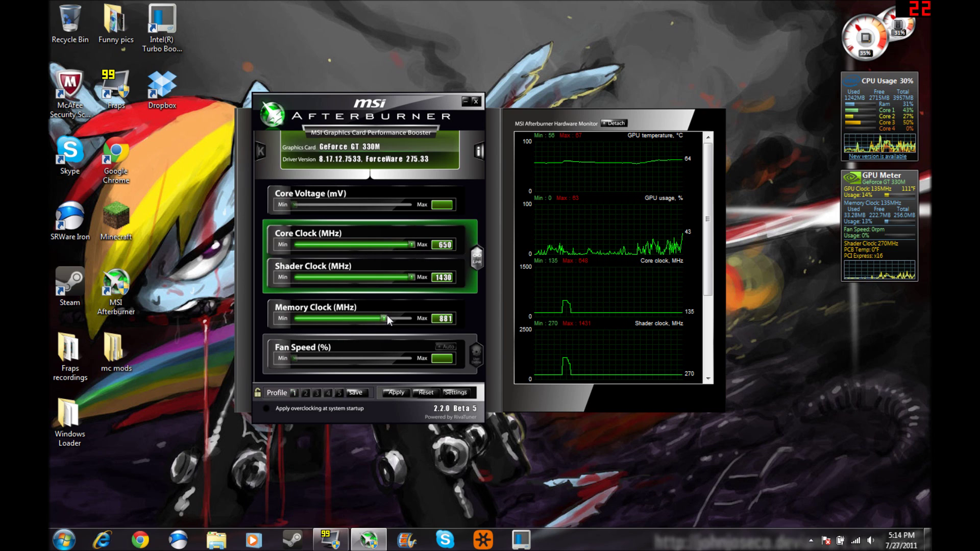
Step: Save the clocks to profile 1, lock the profiles, and minimize Afterburner
click(295, 392)
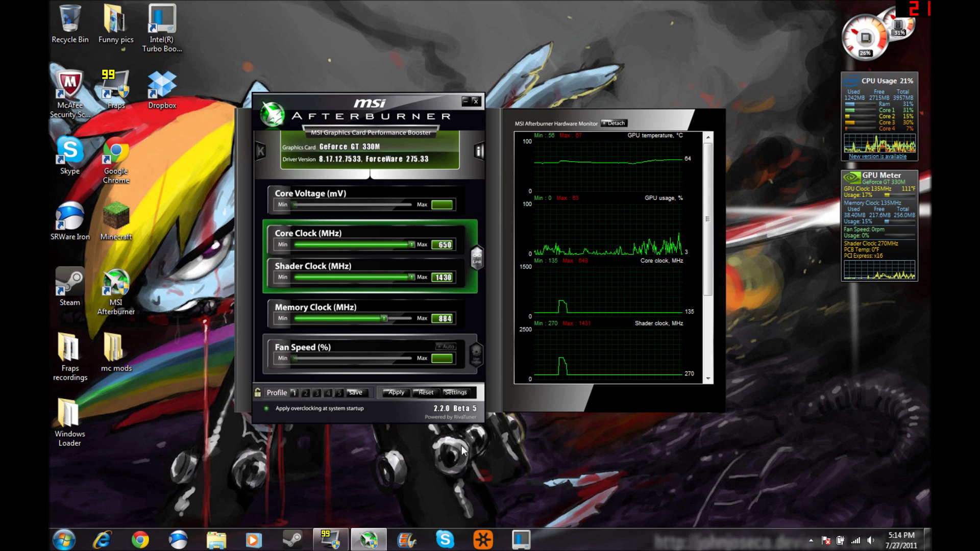
click(258, 393)
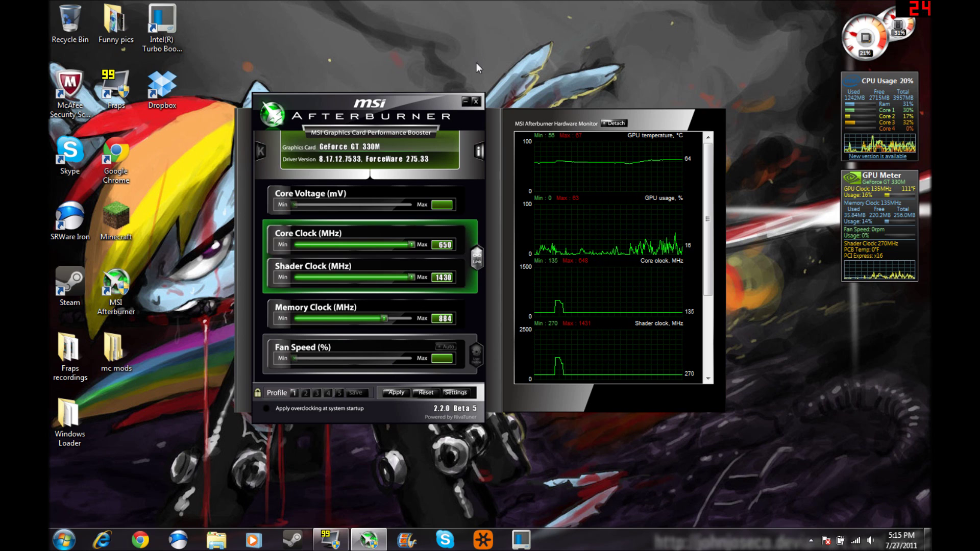
click(465, 100)
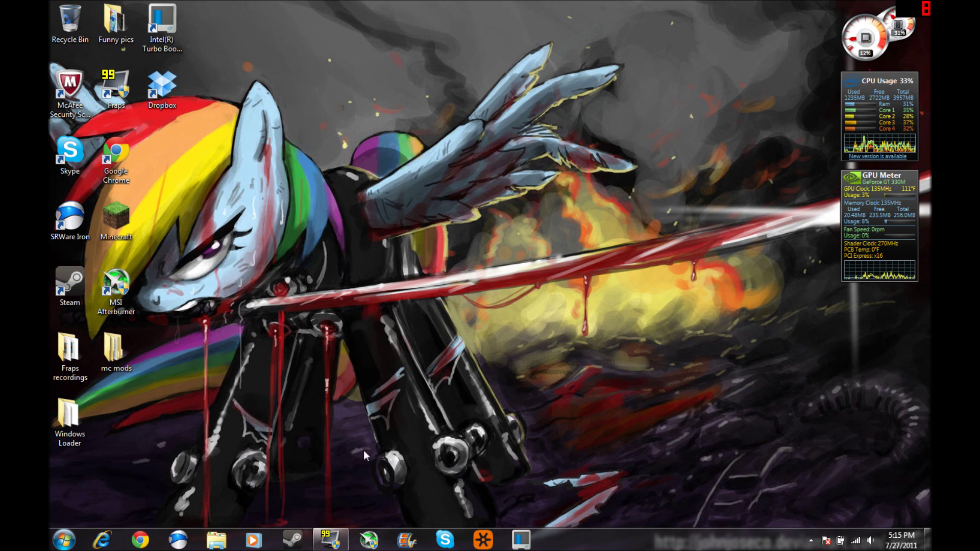
drag(215, 461, 773, 4)
drag(203, 502, 762, 2)
drag(194, 495, 677, 2)
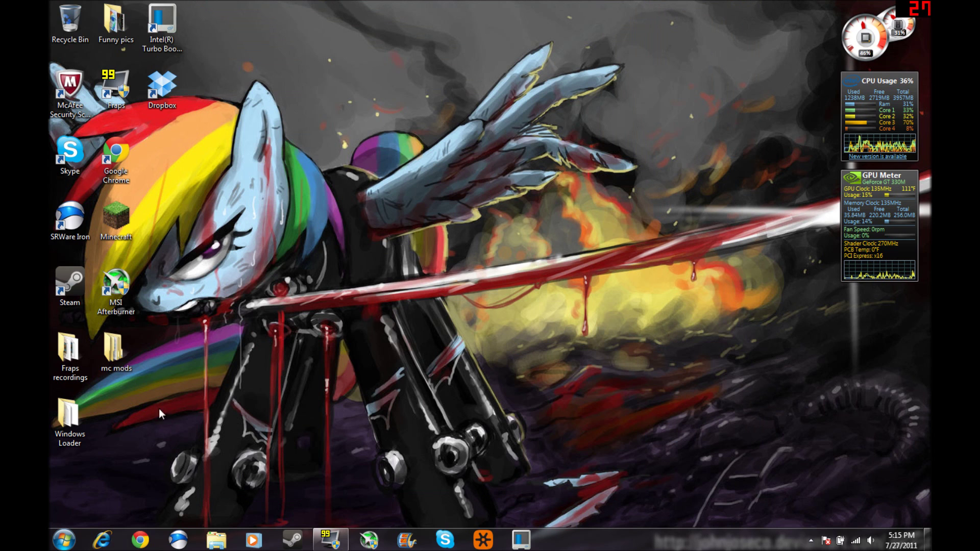
drag(192, 504, 834, 5)
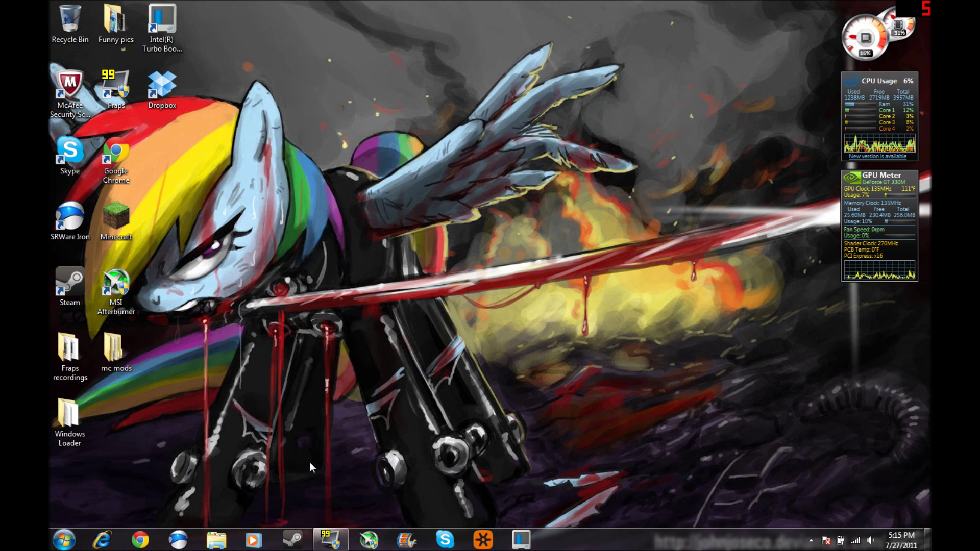
Step: Restore Afterburner, detach, move and close the hardware monitor, then open the Settings properties
click(368, 539)
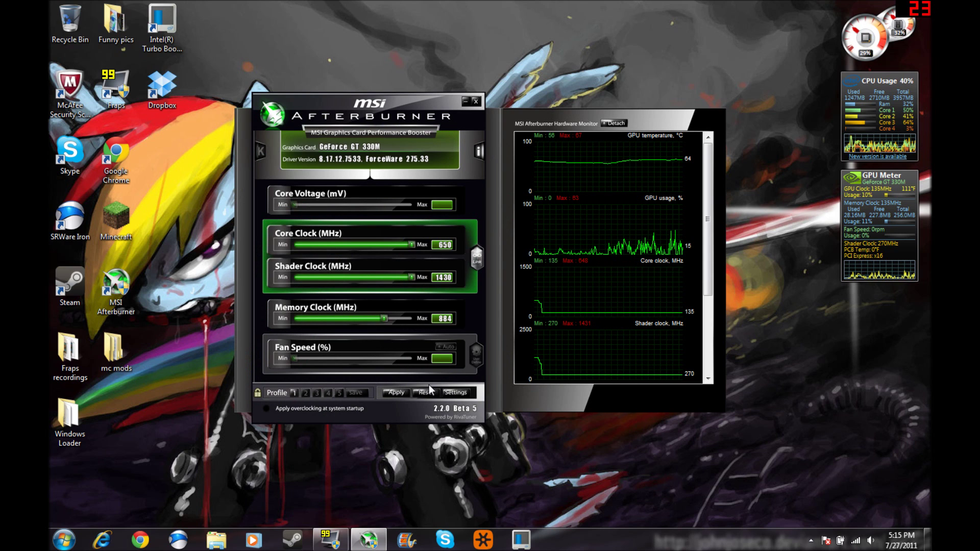
click(610, 123)
drag(592, 135, 677, 82)
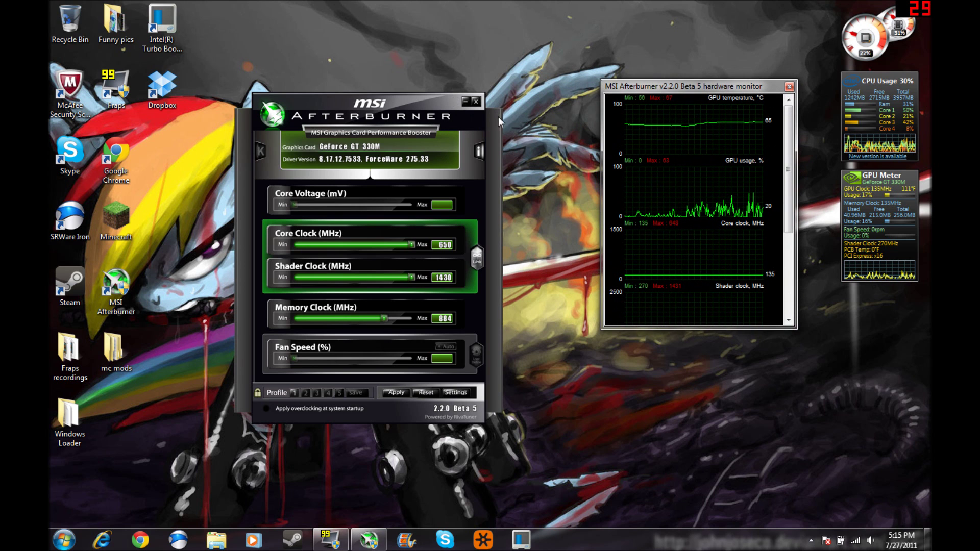
click(789, 87)
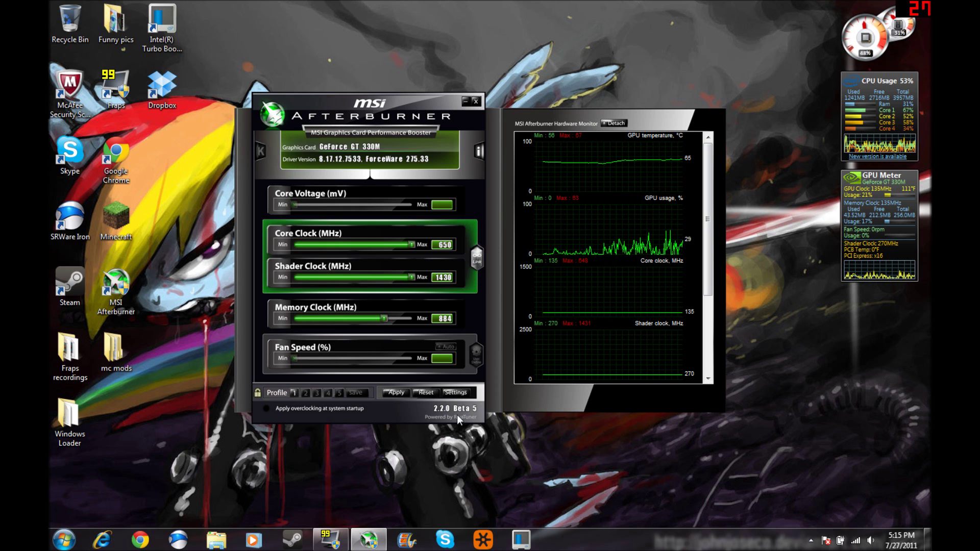
click(454, 393)
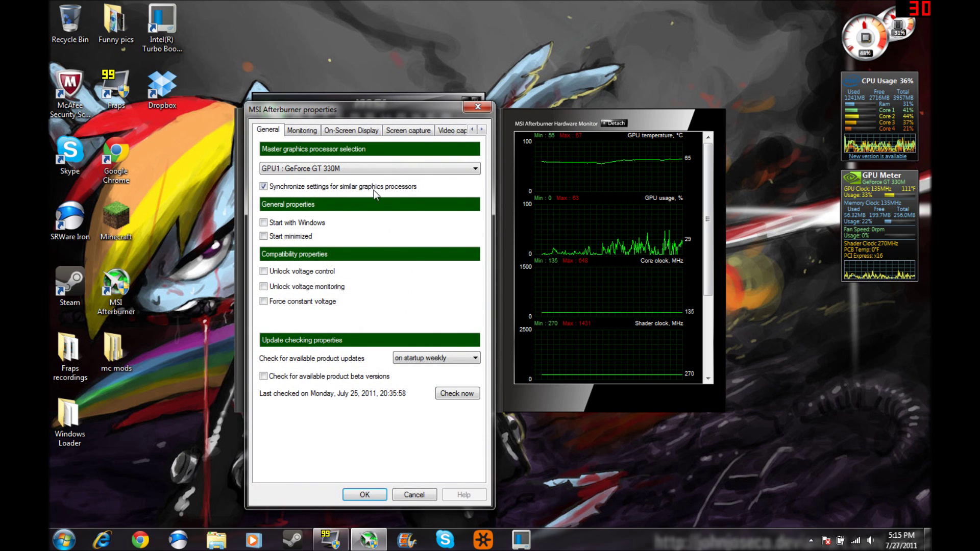
Step: Check the GPU list on the General page, view the Monitoring settings, and close the properties dialog
click(390, 165)
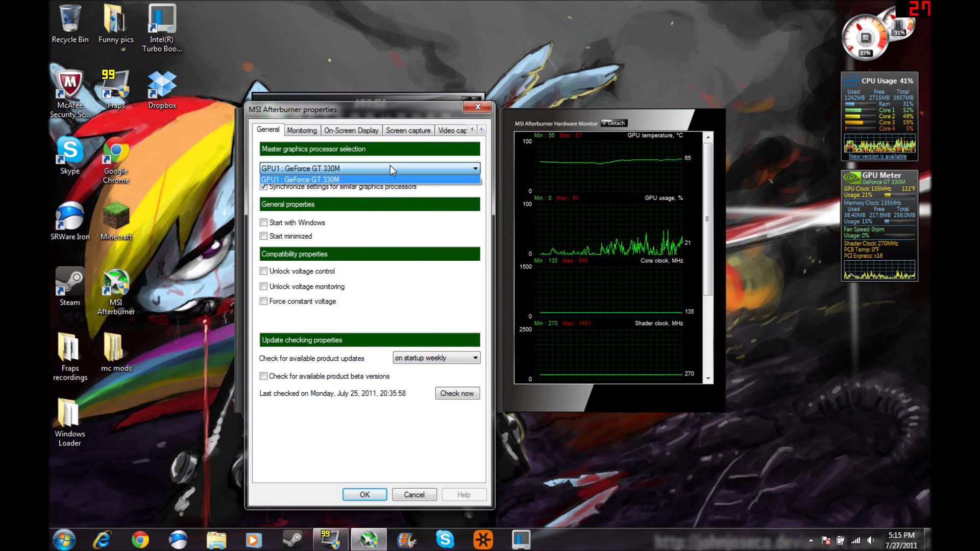
click(390, 165)
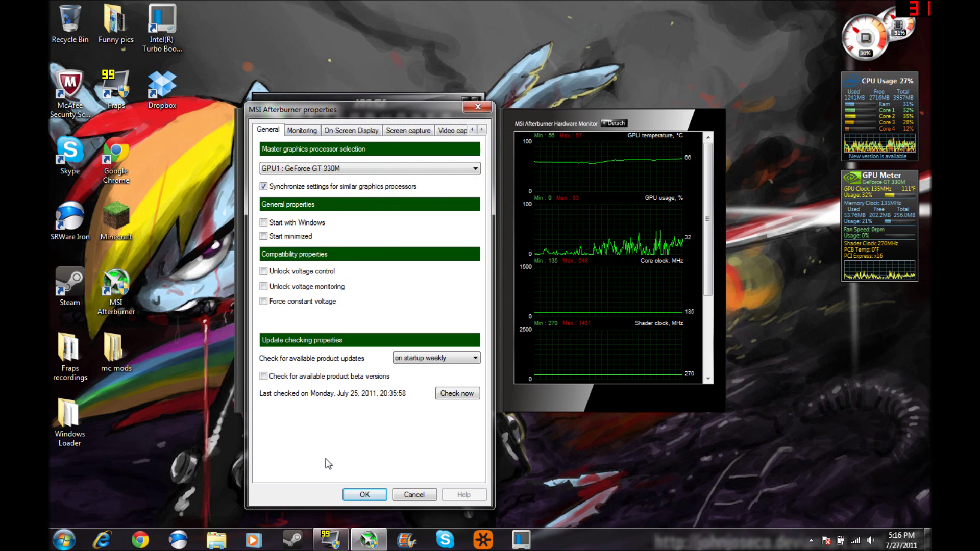
click(306, 130)
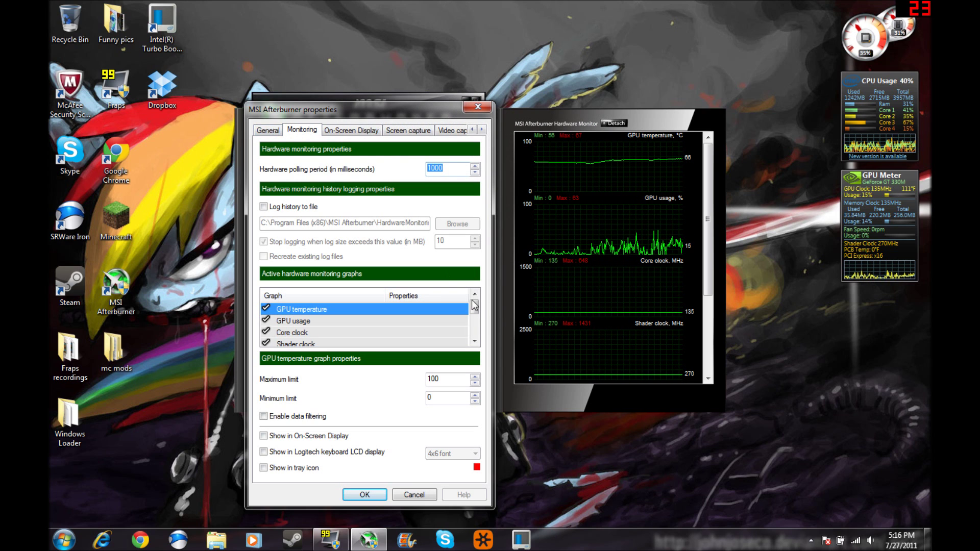
click(477, 107)
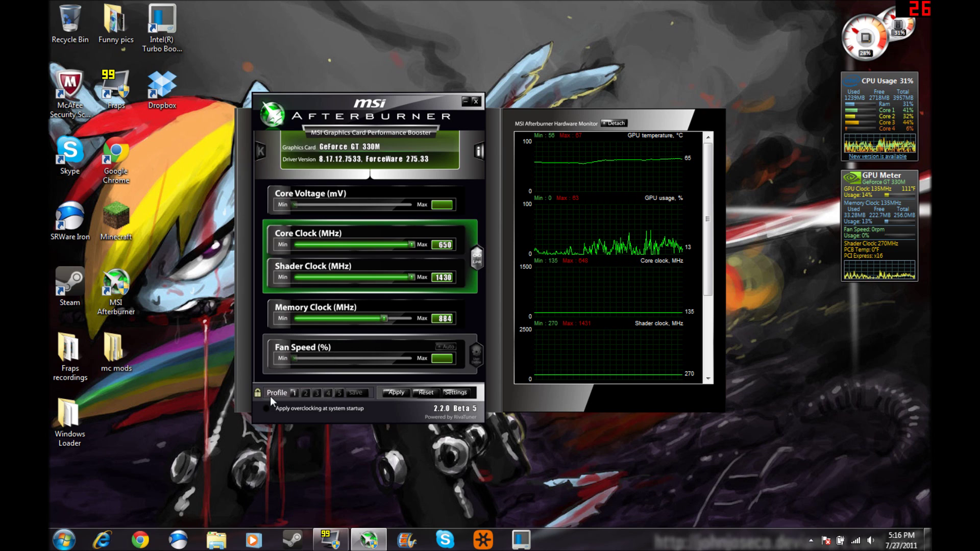
click(266, 408)
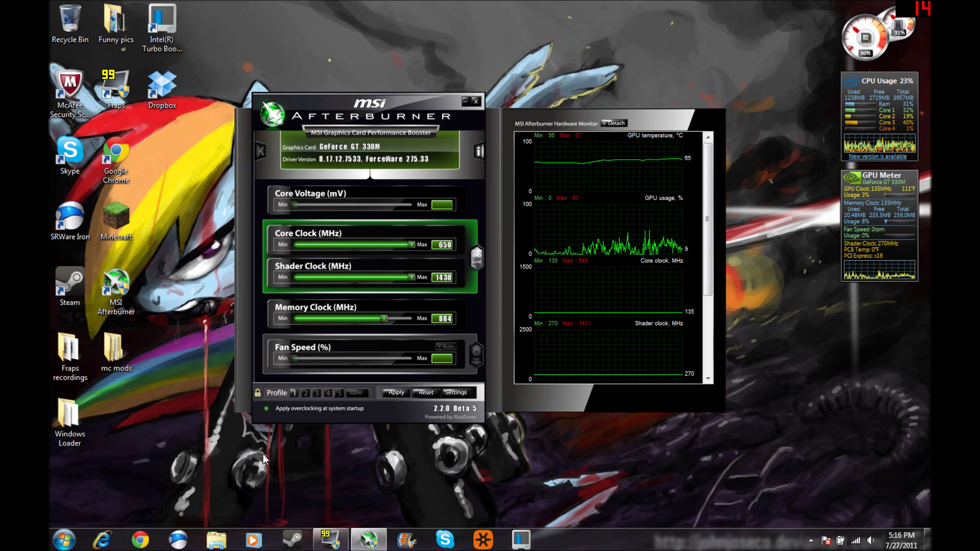
click(266, 408)
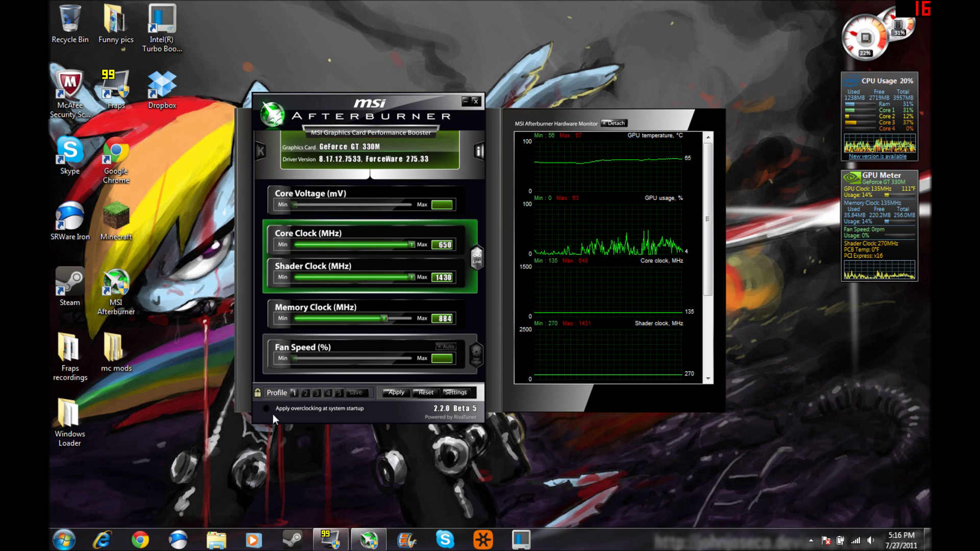
drag(328, 100, 371, 133)
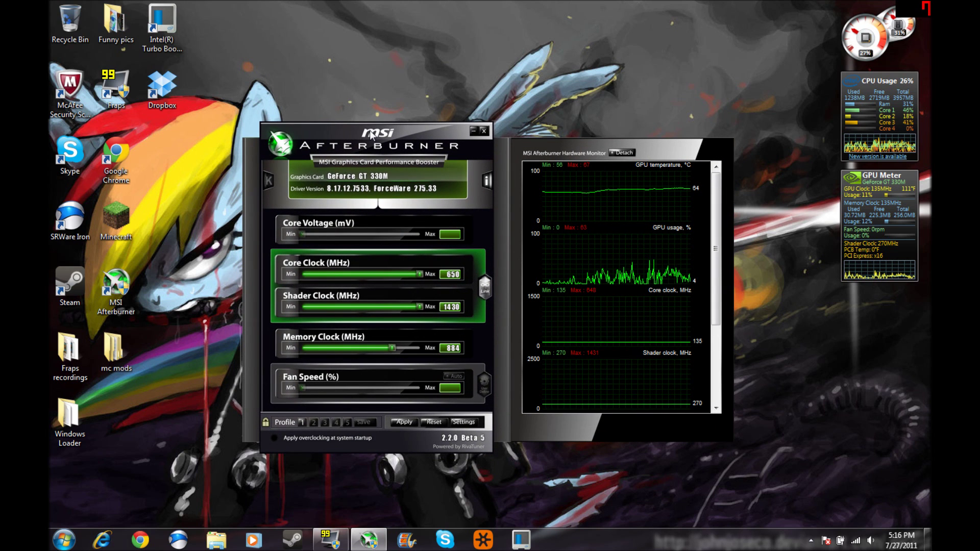
drag(369, 134, 377, 106)
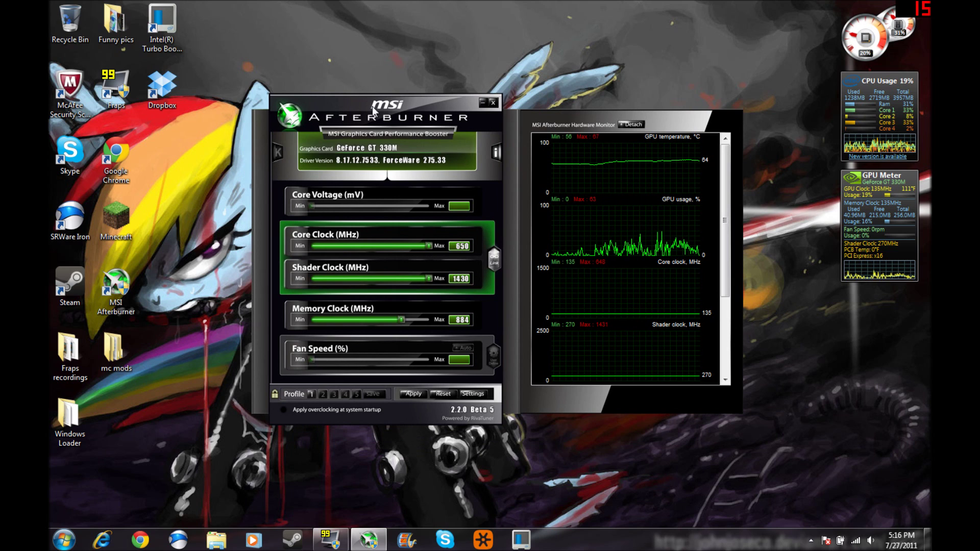